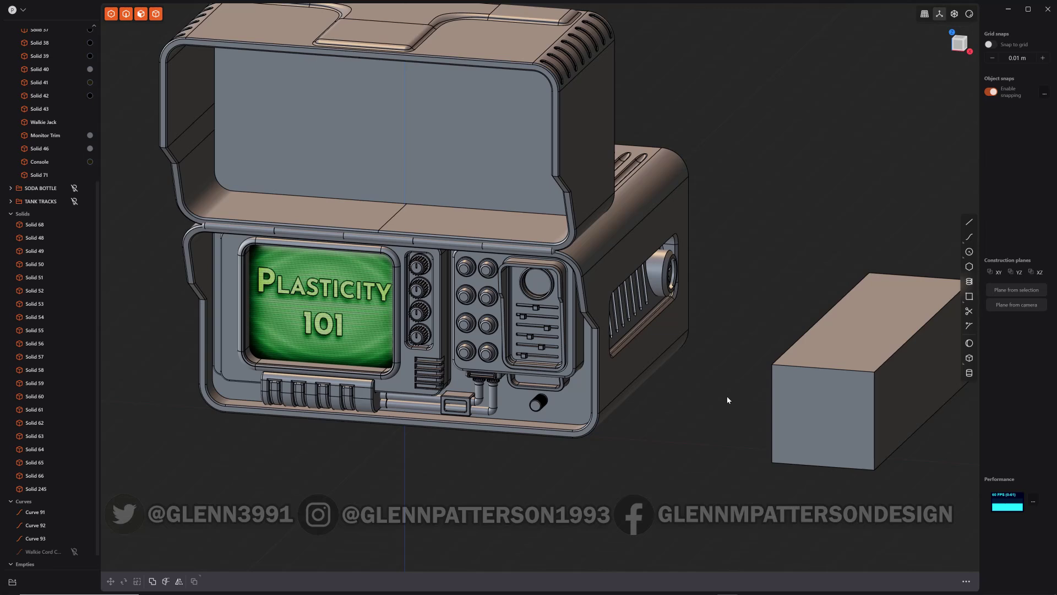
- Orbit toward the plain box beside the console and select Solid 245
{"action": "middle_click_drag", "start_coordinate": [727, 400], "coordinate": [638, 394]}
{"action": "left_click", "coordinate": [783, 346]}
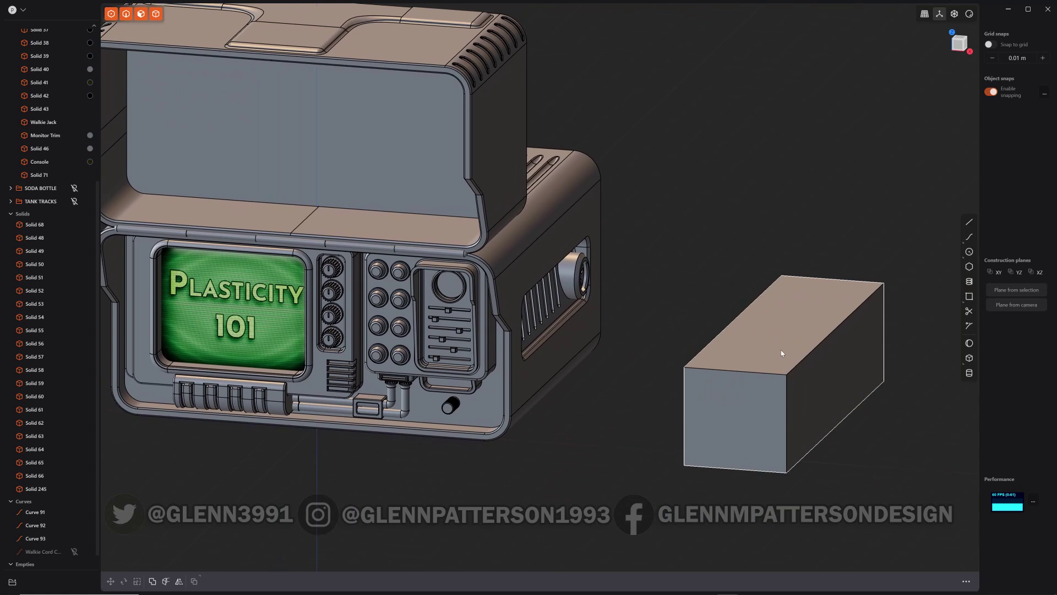
{"action": "left_click", "coordinate": [801, 325]}
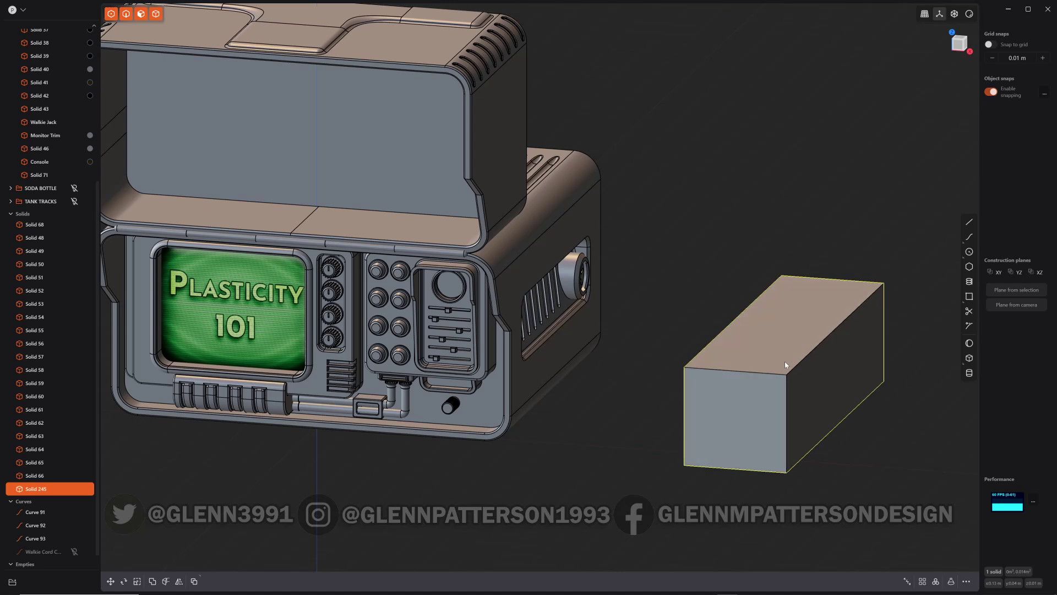
- Draft the box's front face to a steep slant of about 53 degrees
{"action": "left_click", "coordinate": [778, 329]}
{"action": "key", "text": "o"}
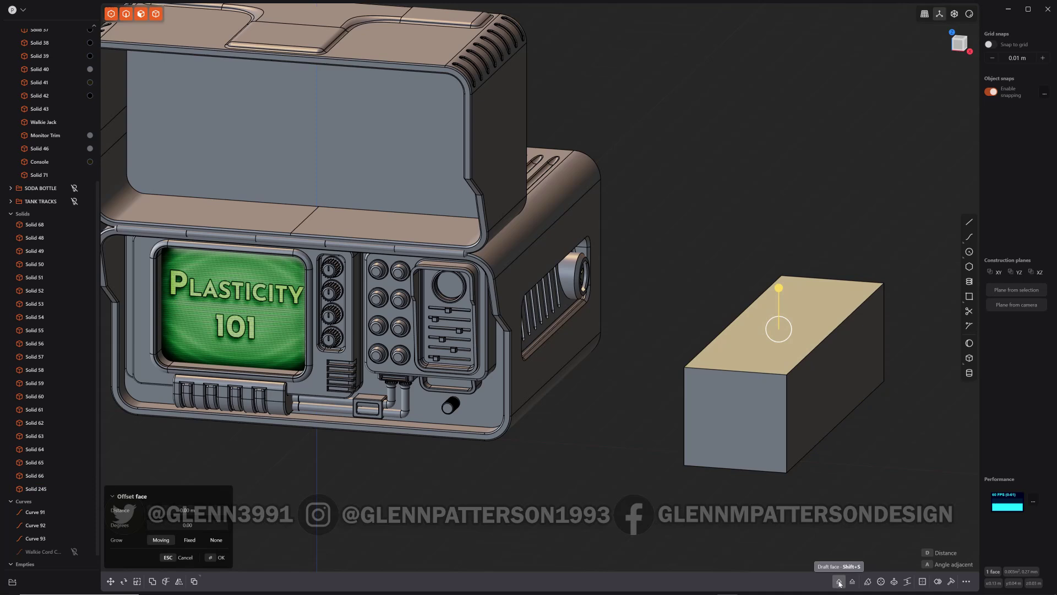
{"action": "key", "text": "shift+s"}
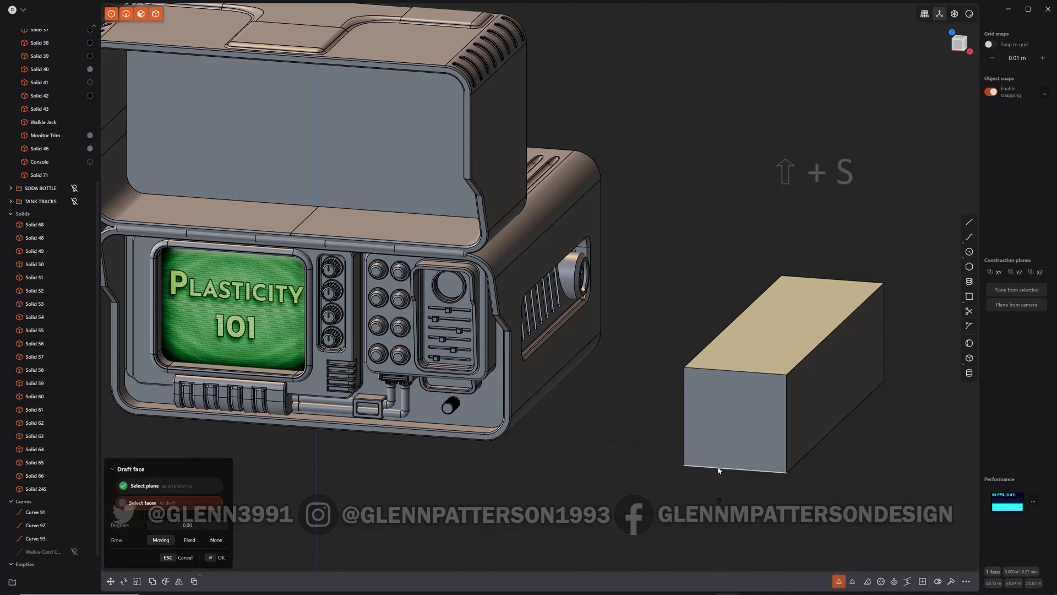
{"action": "left_click", "coordinate": [742, 414]}
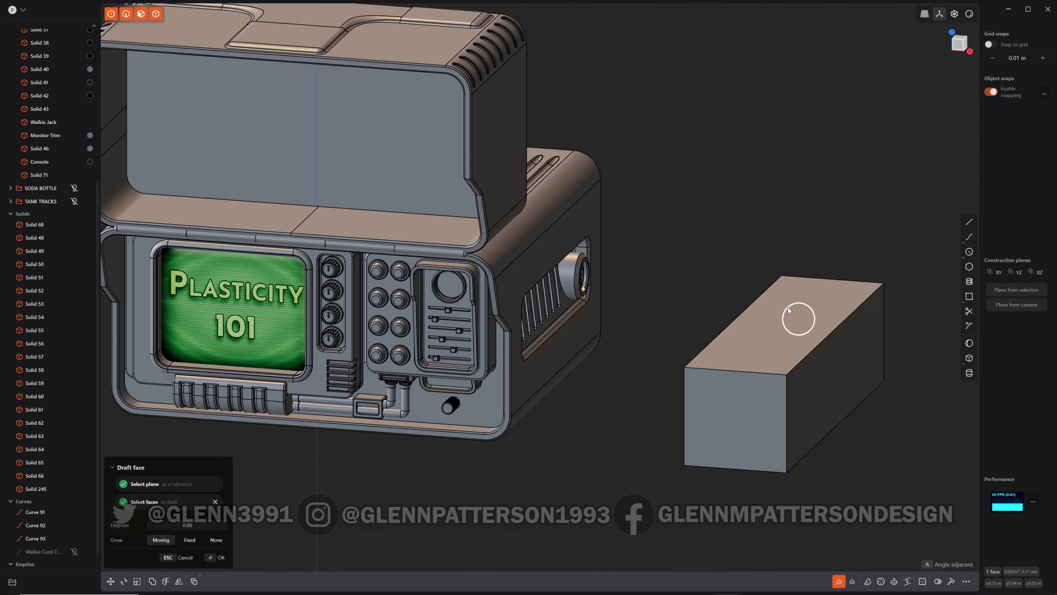
{"action": "mouse_move", "coordinate": [788, 310]}
{"action": "left_mouse_down"}
{"action": "mouse_move", "coordinate": [780, 321]}
{"action": "mouse_move", "coordinate": [809, 312]}
{"action": "mouse_move", "coordinate": [780, 318]}
{"action": "mouse_move", "coordinate": [798, 318]}
{"action": "left_mouse_up"}
- Extrude the box's top face slightly upward, adding a thin band above the slanted front
{"action": "key", "text": "o"}
{"action": "middle_click_drag", "start_coordinate": [665, 484], "coordinate": [591, 272]}
{"action": "left_click", "coordinate": [708, 335]}
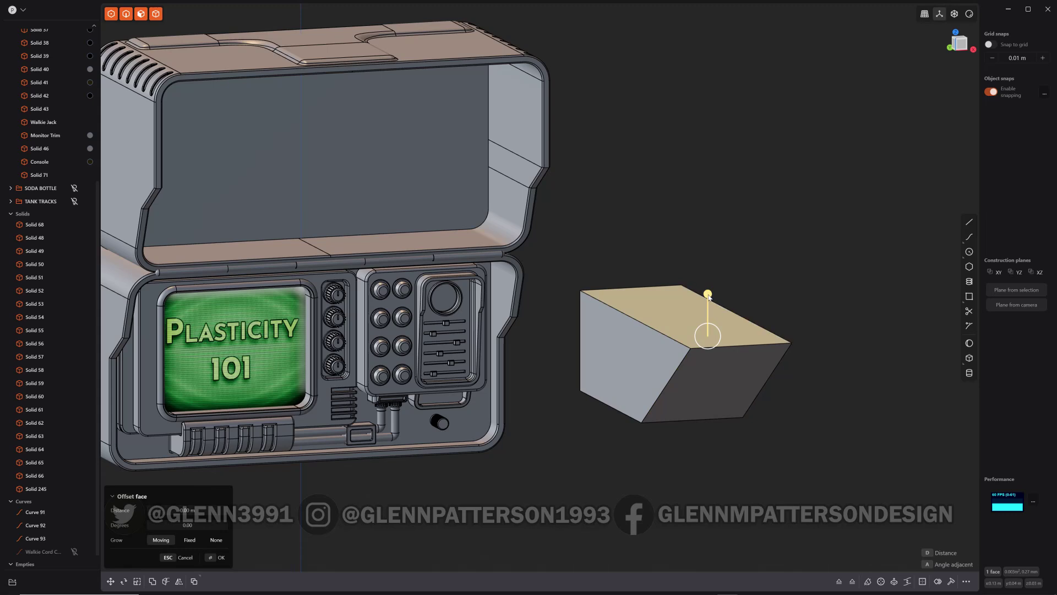
{"action": "key", "text": "e"}
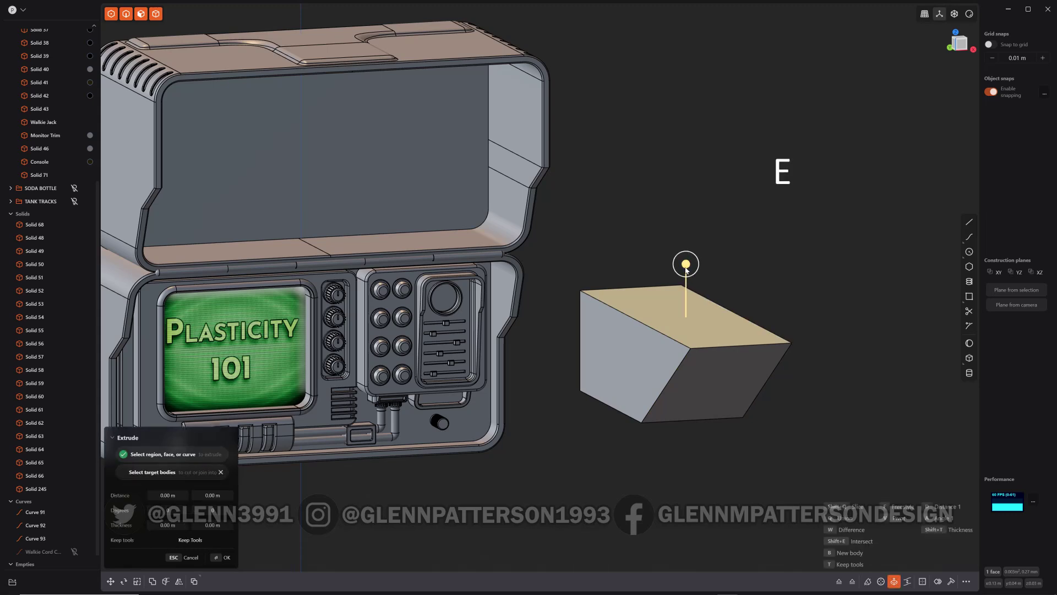
{"action": "left_click_drag", "start_coordinate": [685, 264], "coordinate": [686, 242]}
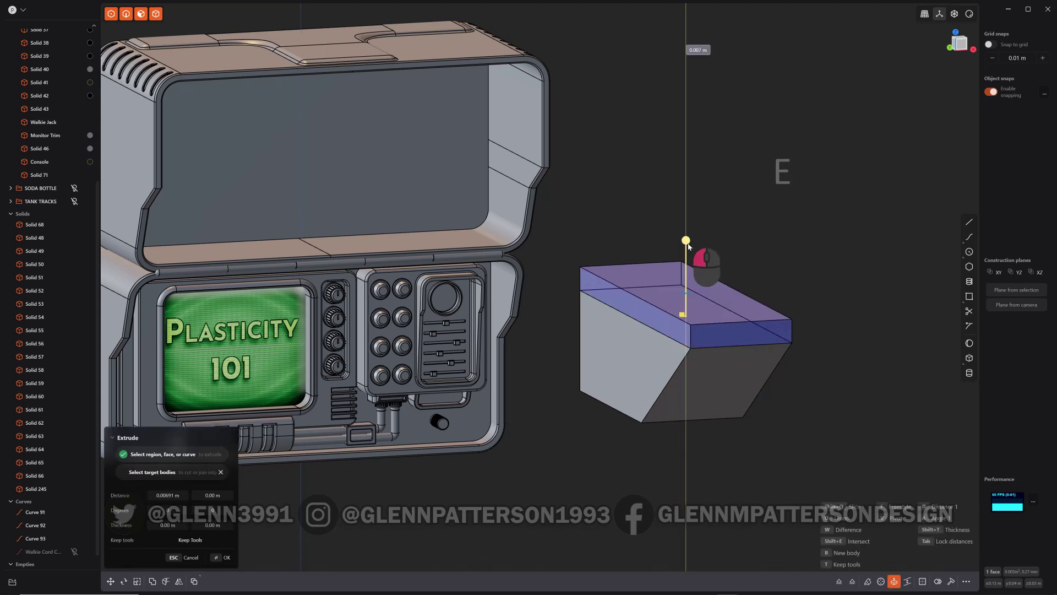
{"action": "left_click", "coordinate": [873, 290]}
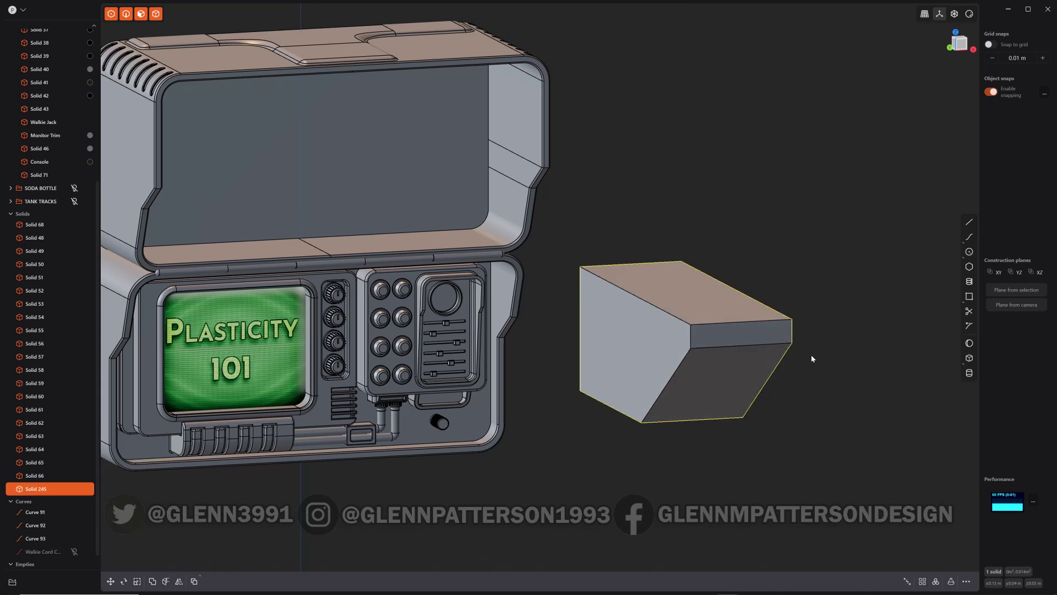
- Cut the box's top face across its middle, replacing a mistaken lengthwise cut
{"action": "middle_click_drag", "start_coordinate": [687, 296], "coordinate": [624, 316]}
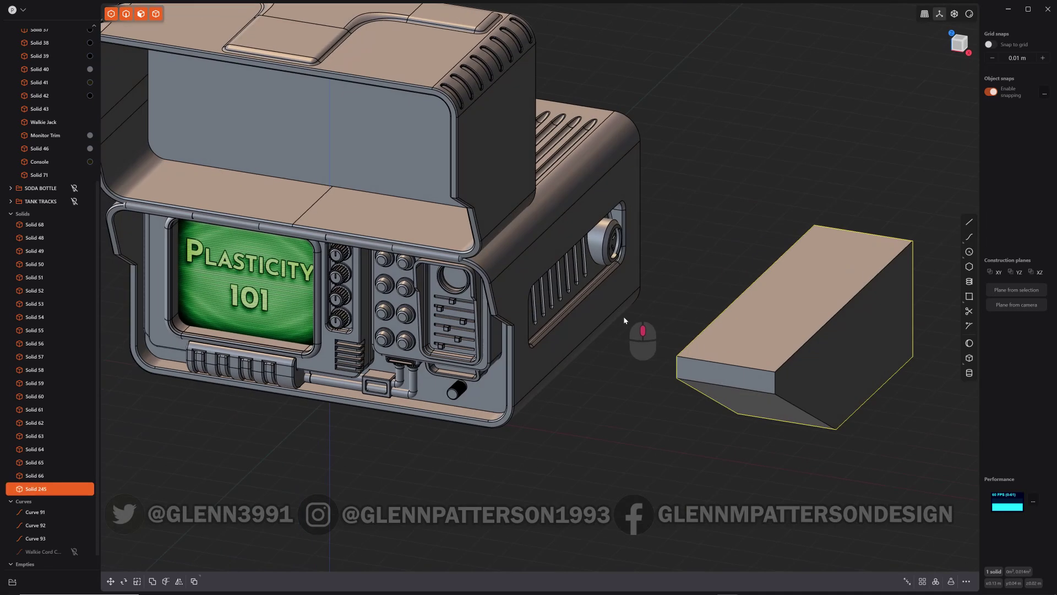
{"action": "left_click", "coordinate": [801, 292]}
{"action": "key", "text": "ctrl+r"}
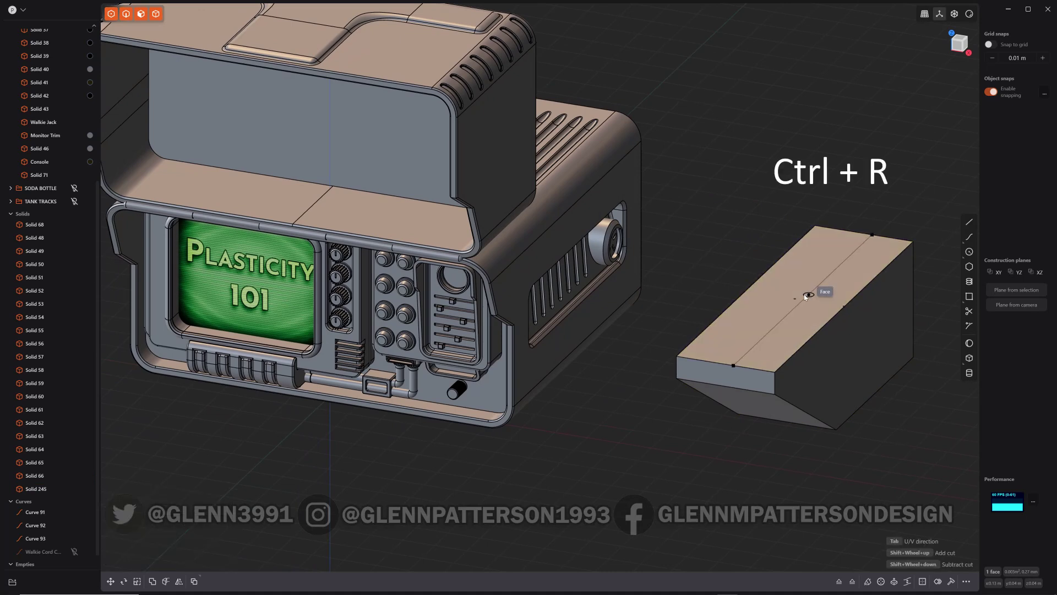
{"action": "left_click", "coordinate": [797, 300]}
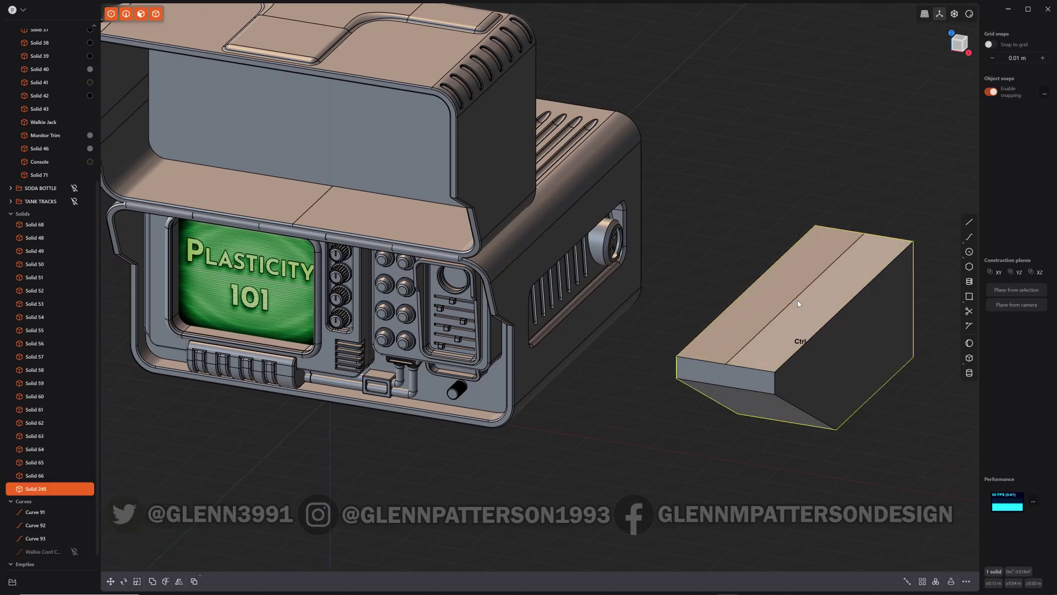
{"action": "key", "text": "ctrl+z"}
{"action": "key", "text": "ctrl+r"}
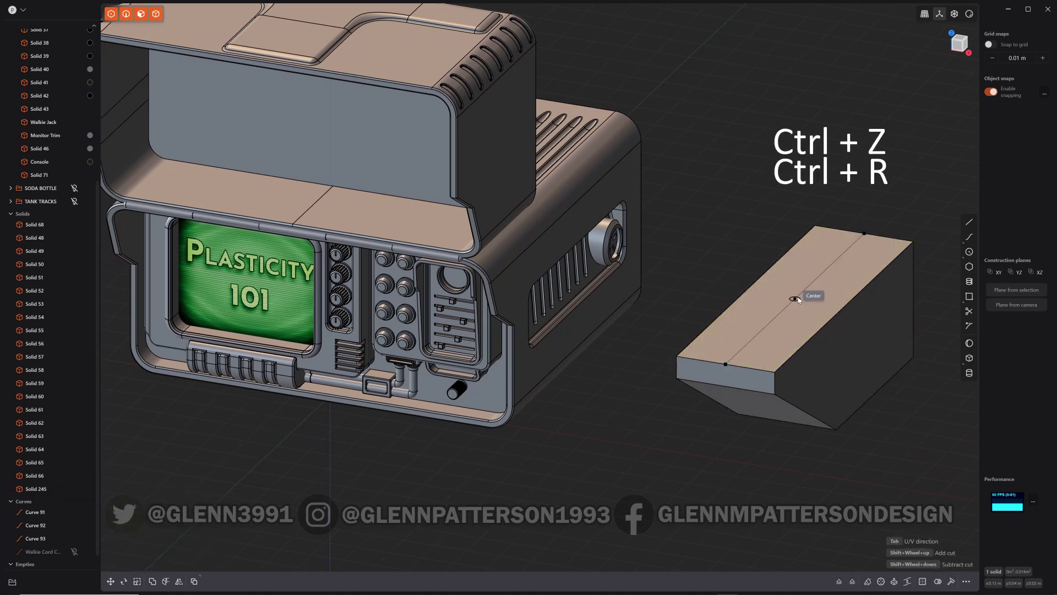
{"action": "key", "text": "Tab"}
{"action": "left_click", "coordinate": [796, 301]}
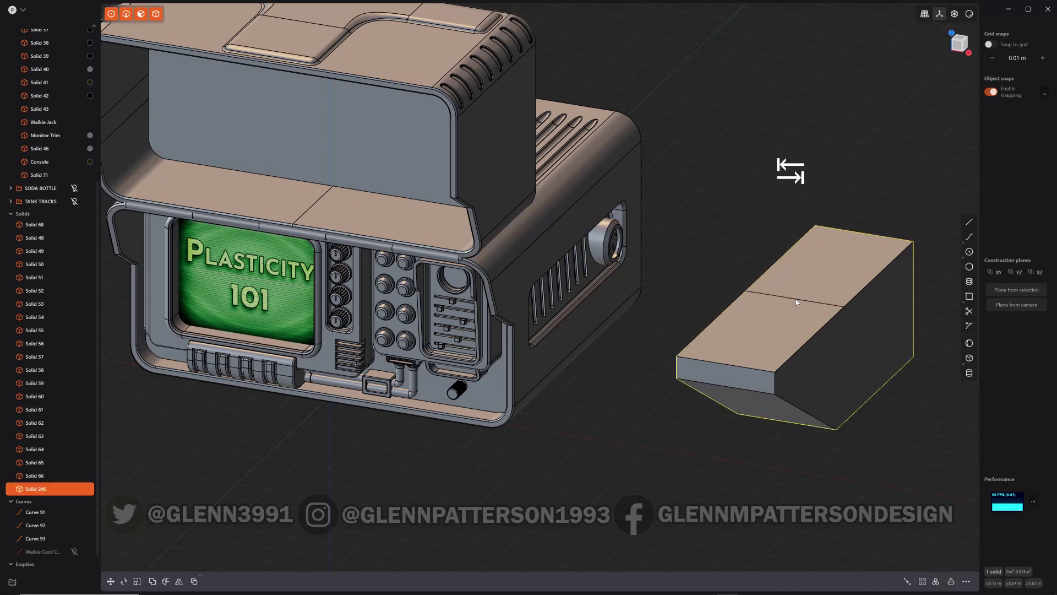
- Offset the rear half of the top face upward into a raised step
{"action": "left_click", "coordinate": [832, 276]}
{"action": "middle_click_drag", "start_coordinate": [835, 277], "coordinate": [792, 315]}
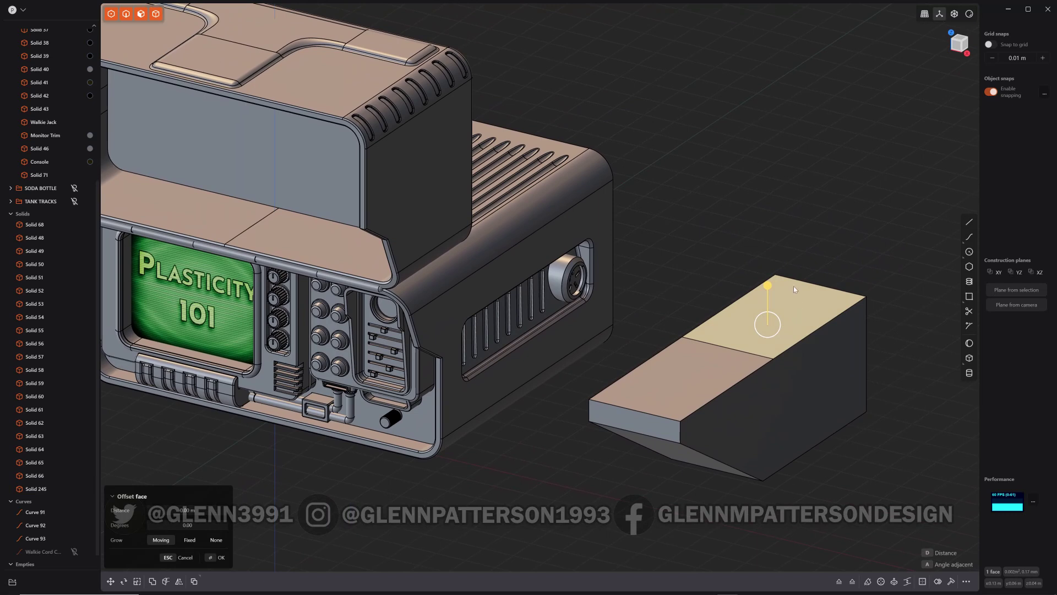
{"action": "left_click_drag", "start_coordinate": [768, 286], "coordinate": [769, 244]}
{"action": "left_click", "coordinate": [706, 369]}
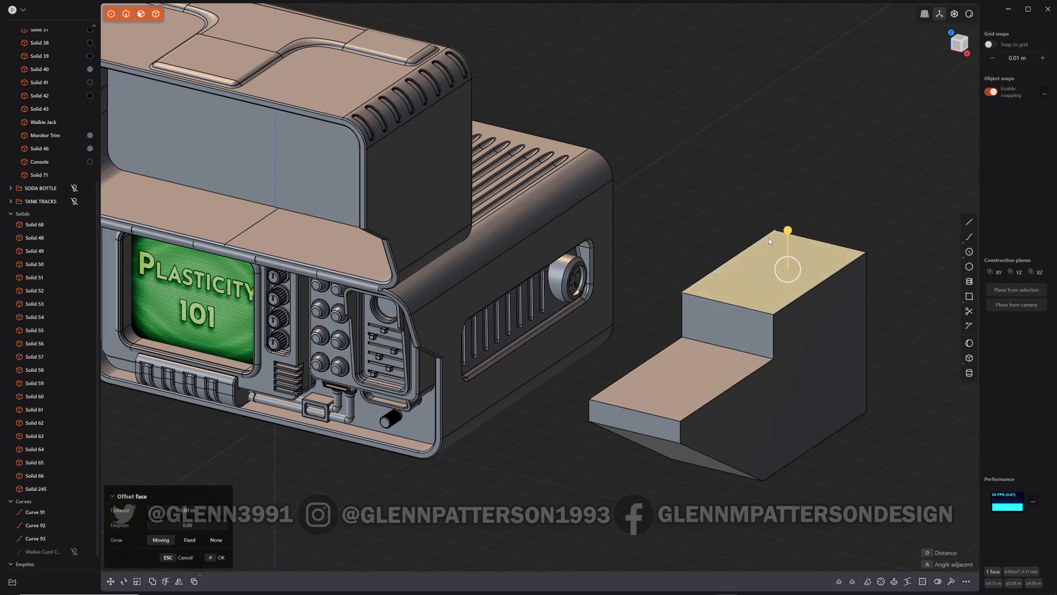
- Draft the upper step's front face by about 11 degrees
{"action": "key", "text": "shift+s"}
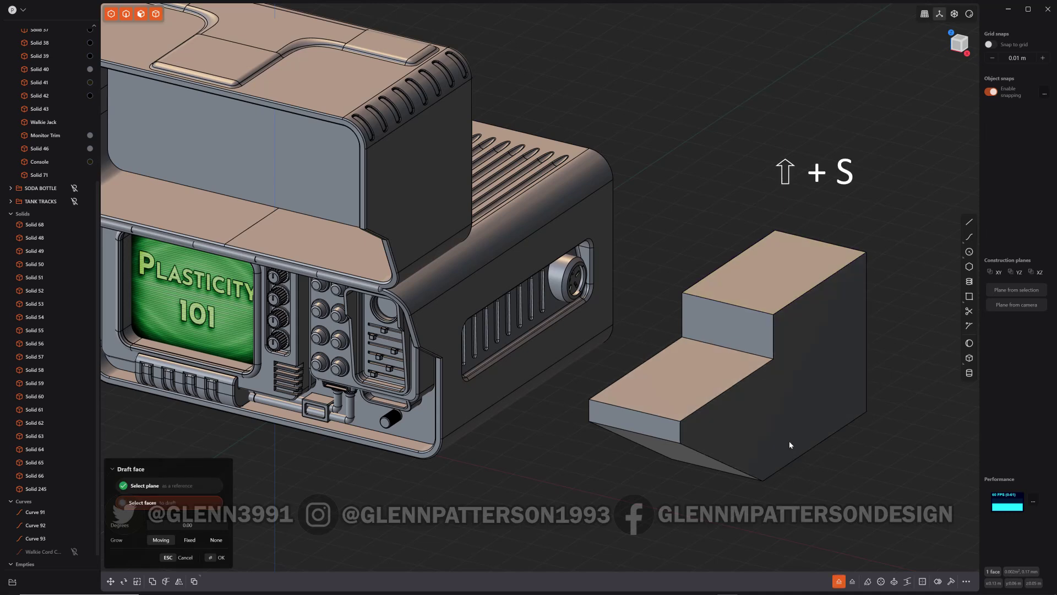
{"action": "left_click", "coordinate": [734, 328]}
{"action": "left_click_drag", "start_coordinate": [781, 254], "coordinate": [795, 420]}
{"action": "key", "text": "Return"}
- Draft the box's left side face against the top face so it slopes outward toward the bottom
{"action": "key", "text": "o"}
{"action": "middle_click_drag", "start_coordinate": [793, 435], "coordinate": [818, 432]}
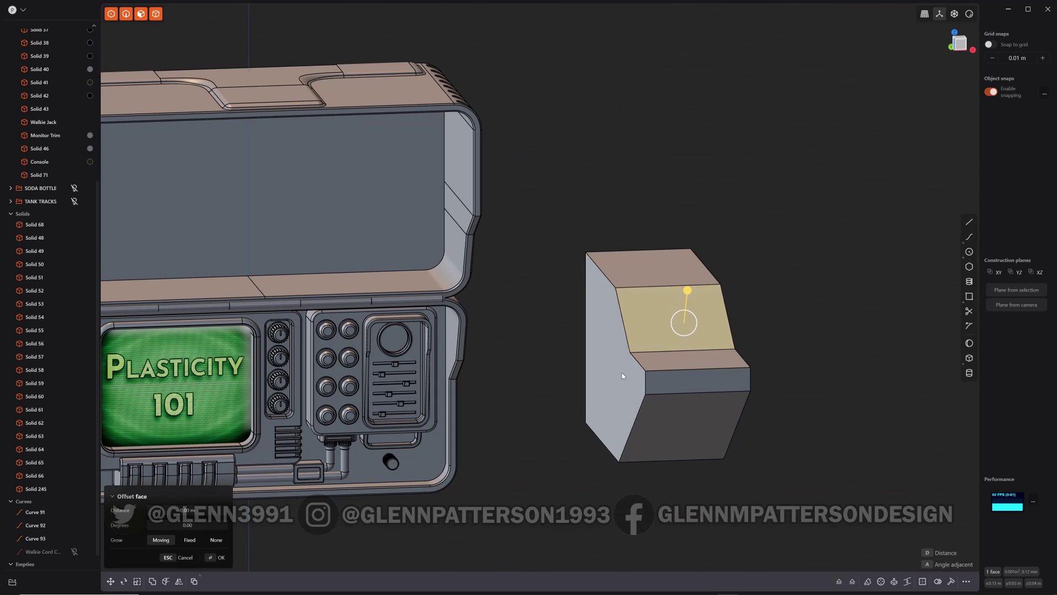
{"action": "left_click", "coordinate": [627, 272]}
{"action": "key", "text": "shift+s"}
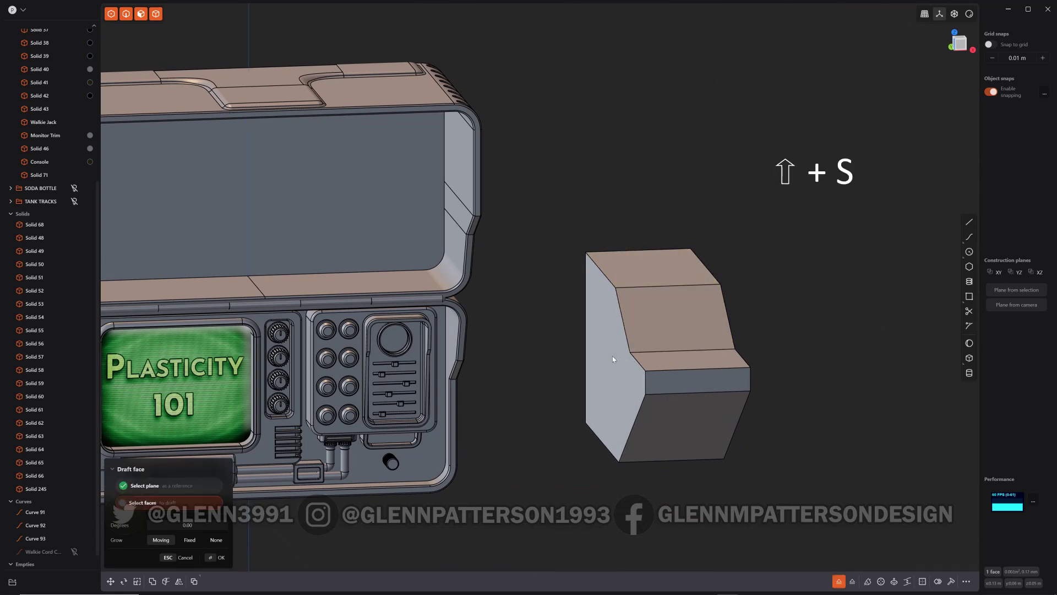
{"action": "left_click_drag", "start_coordinate": [664, 247], "coordinate": [651, 250]}
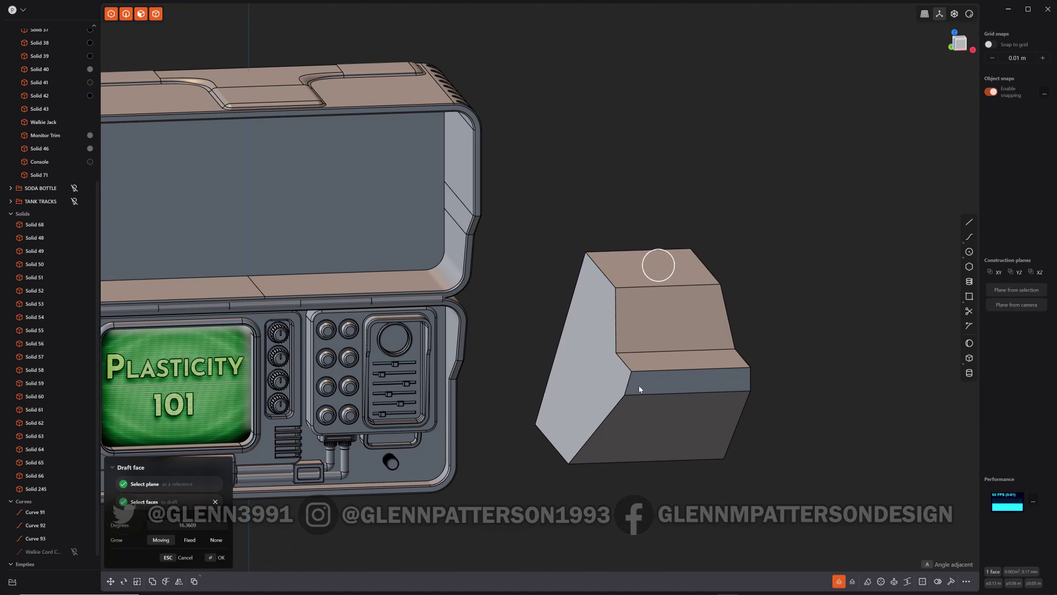
- Commit the left side face draft
{"action": "left_click", "coordinate": [551, 413]}
{"action": "key", "text": "o"}
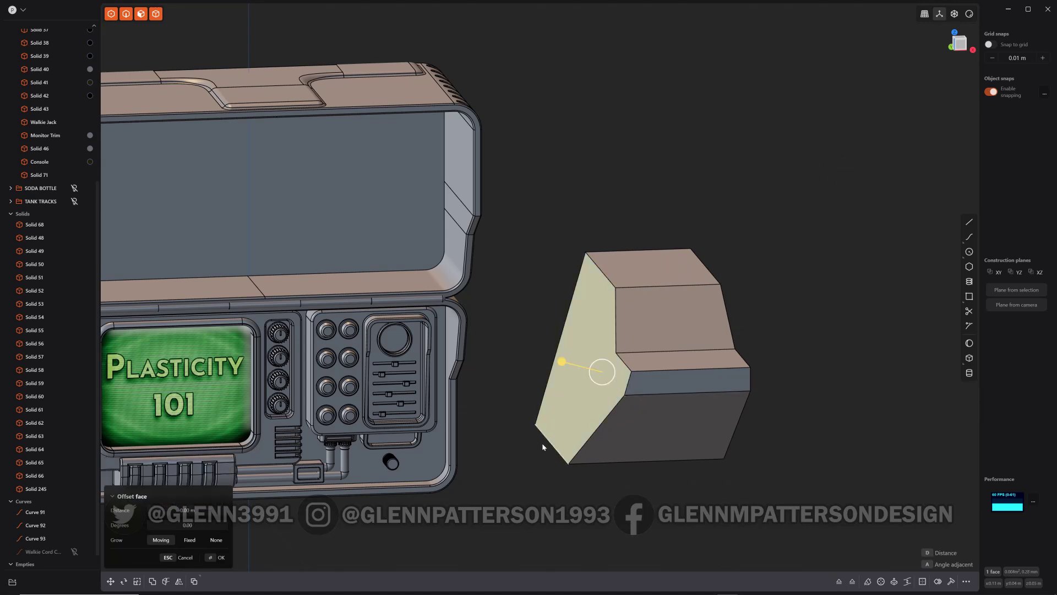
{"action": "middle_click_drag", "start_coordinate": [884, 418], "coordinate": [842, 414]}
- Knife-cut the slanted side face with a straight line between two edge points
{"action": "key", "text": "shift+a"}
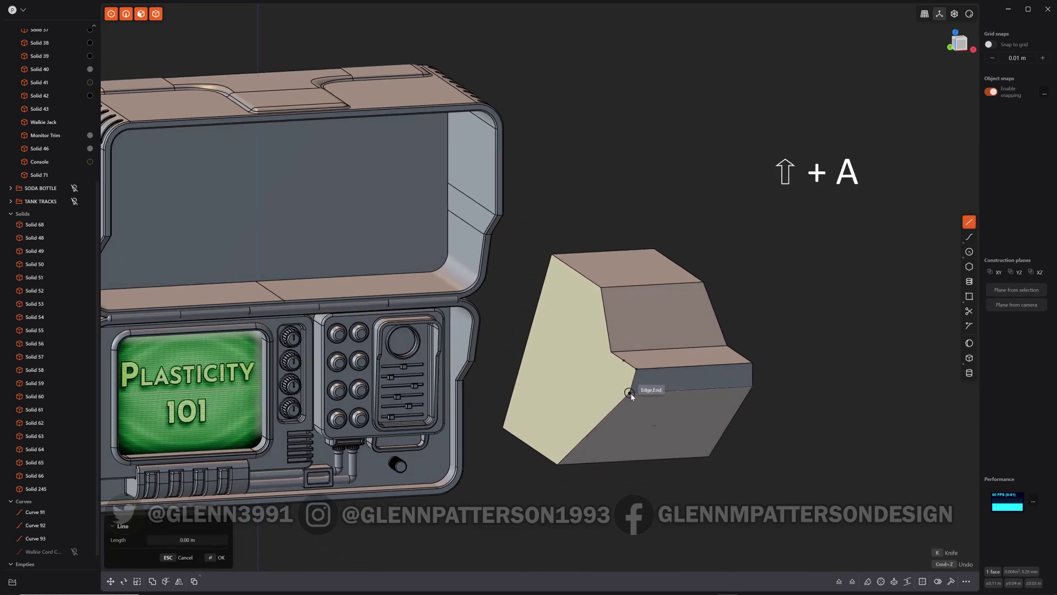
{"action": "left_click", "coordinate": [630, 394]}
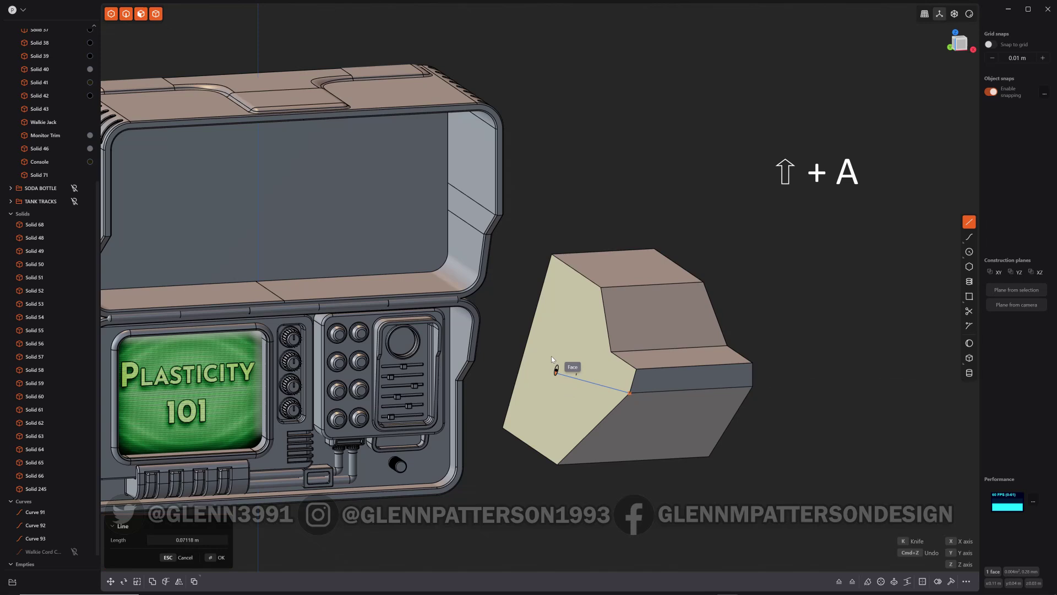
{"action": "left_click", "coordinate": [532, 327]}
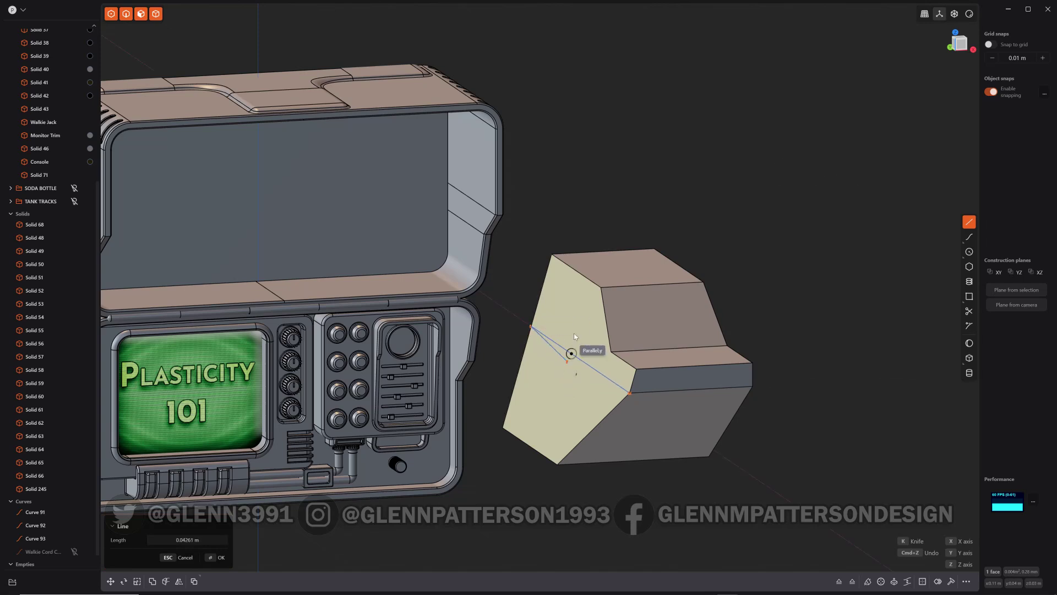
{"action": "key", "text": "k"}
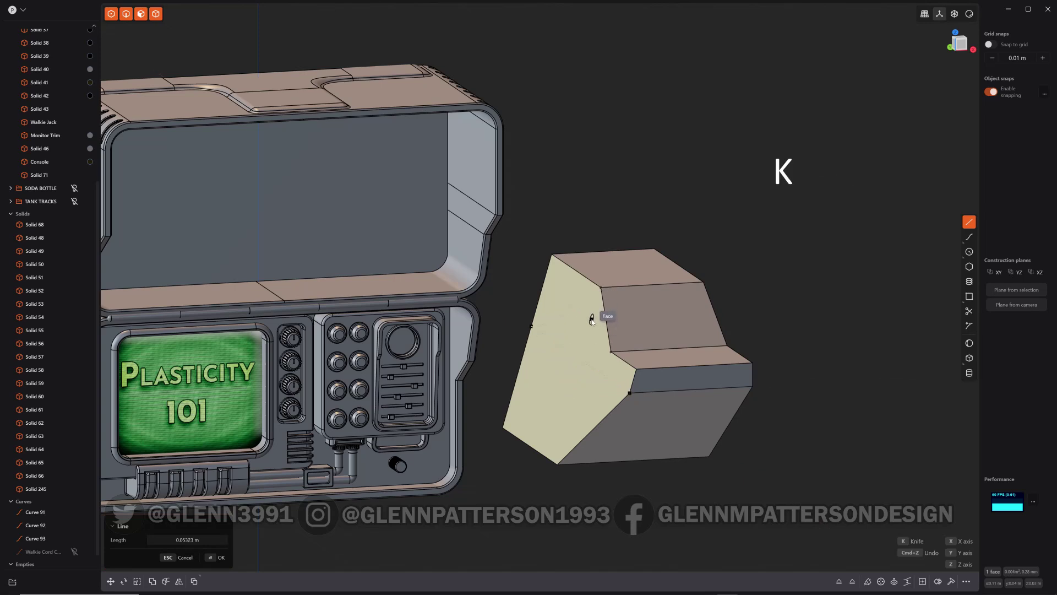
{"action": "key", "text": "Return"}
{"action": "key", "text": "o"}
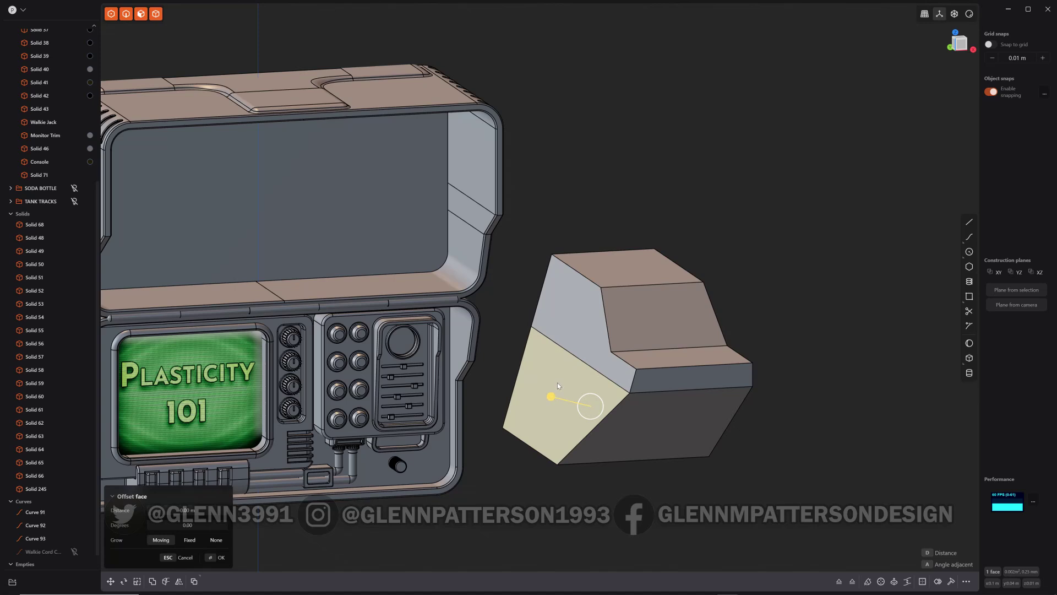
- Rotate the lower split face about the dividing edge so it angles back into a lower lip
{"action": "key", "text": "r"}
{"action": "key", "text": "v"}
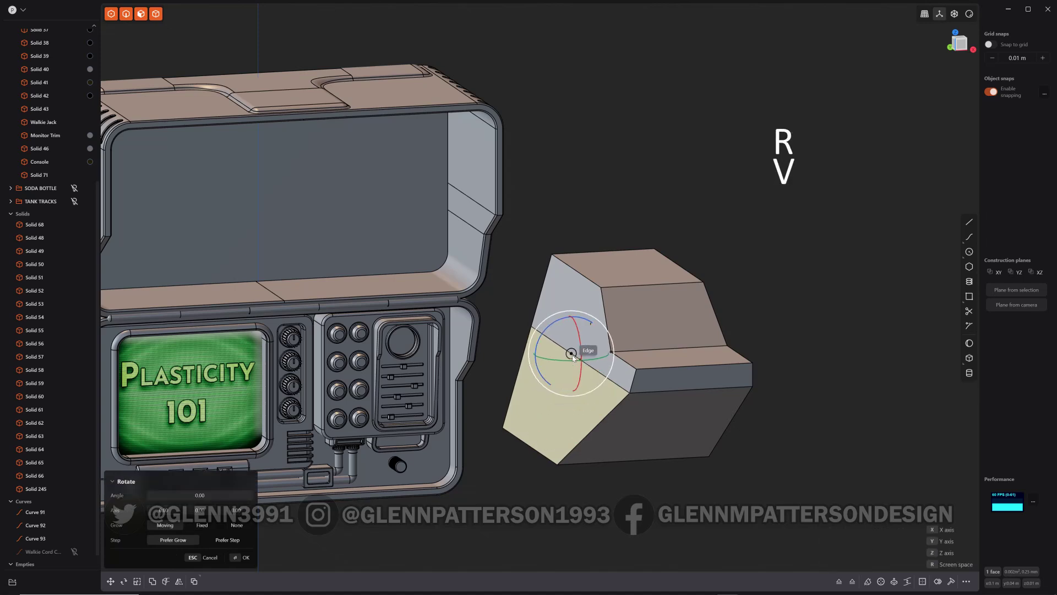
{"action": "left_click", "coordinate": [581, 359]}
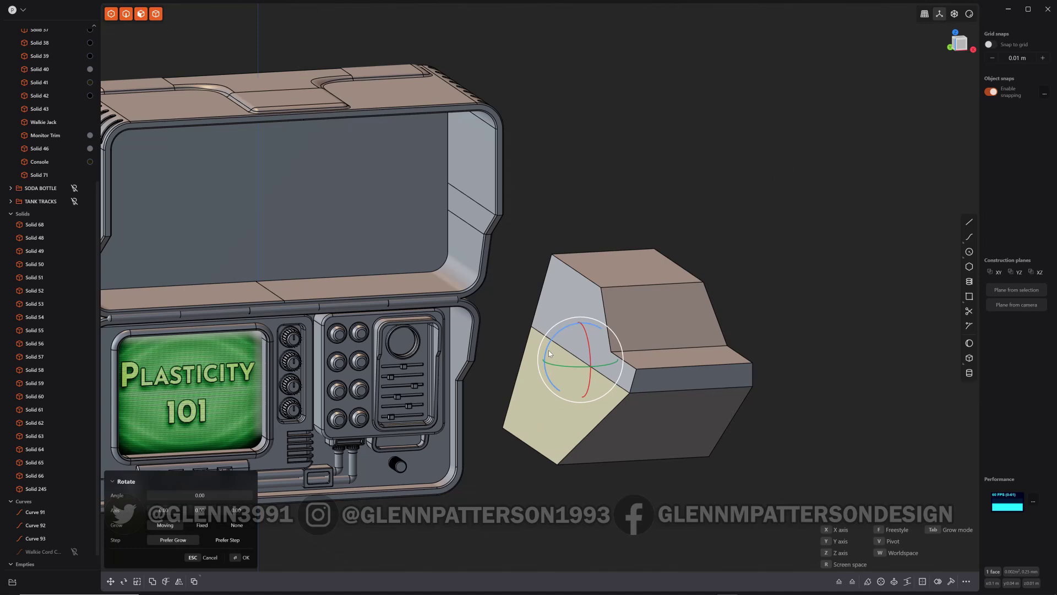
{"action": "left_click_drag", "start_coordinate": [547, 349], "coordinate": [556, 366]}
{"action": "middle_click_drag", "start_coordinate": [615, 420], "coordinate": [647, 442]}
{"action": "key", "text": "o"}
{"action": "key", "text": "Escape"}
{"action": "middle_click_drag", "start_coordinate": [832, 448], "coordinate": [743, 392]}
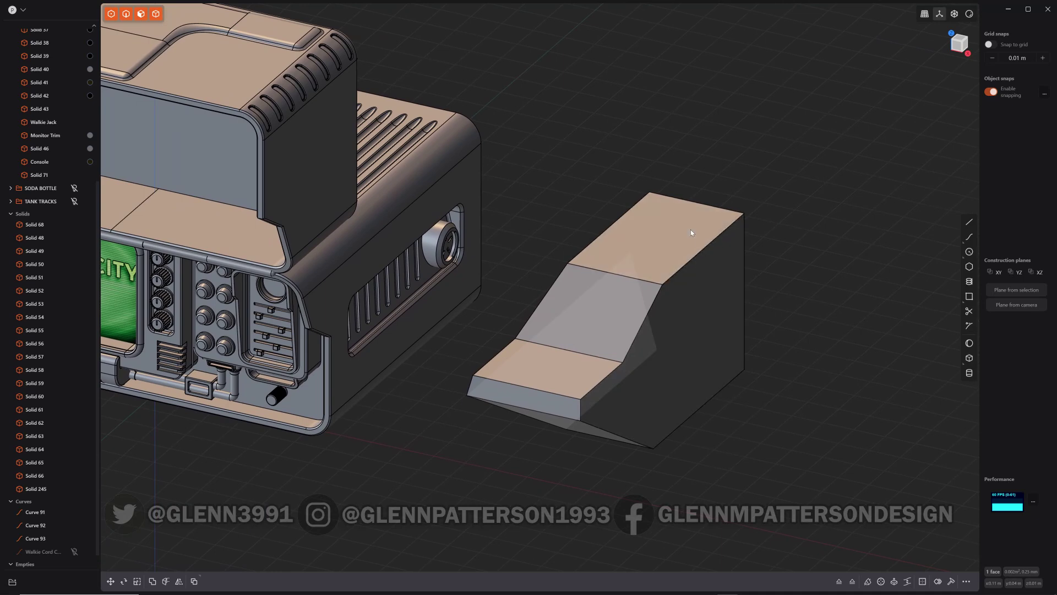
- Mirror Solid 245 about a freestyle plane at the edge midpoint, oriented to Y, merging halves together
{"action": "left_click", "coordinate": [691, 256]}
{"action": "key", "text": "Escape"}
{"action": "left_click", "coordinate": [723, 272]}
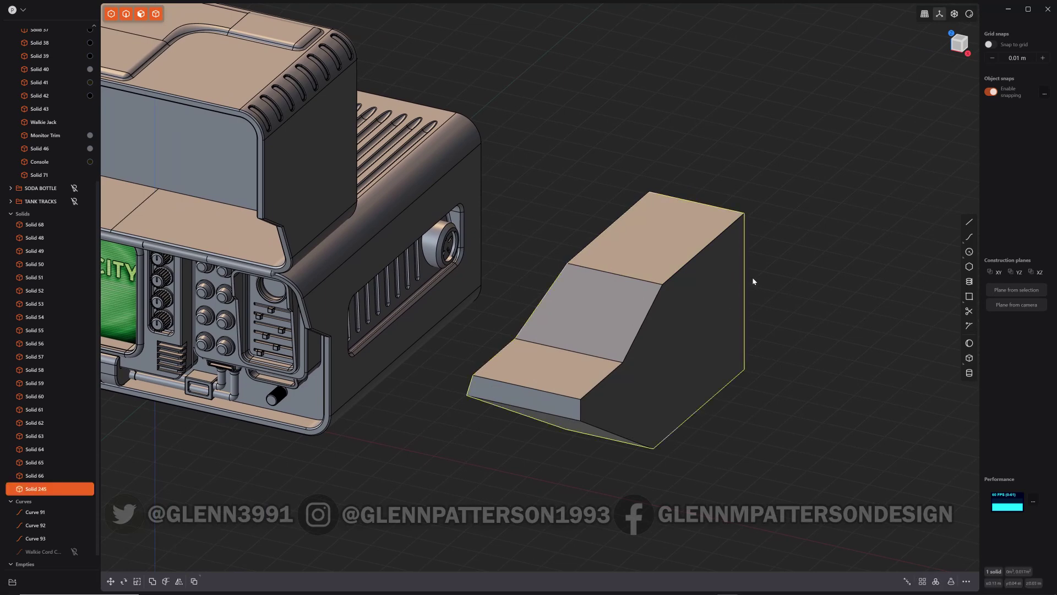
{"action": "key", "text": "alt+x"}
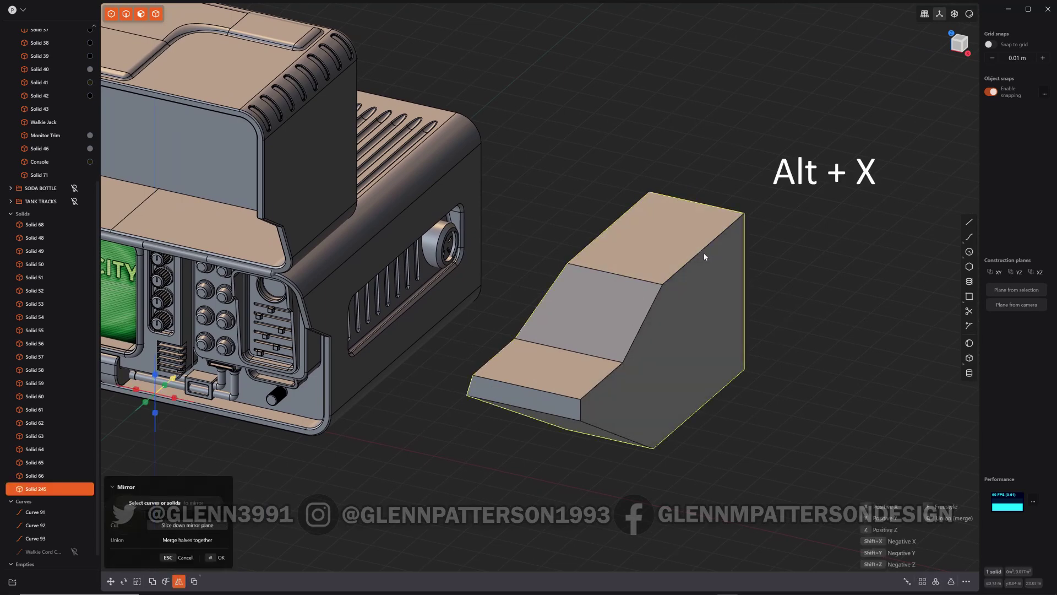
{"action": "key", "text": "f"}
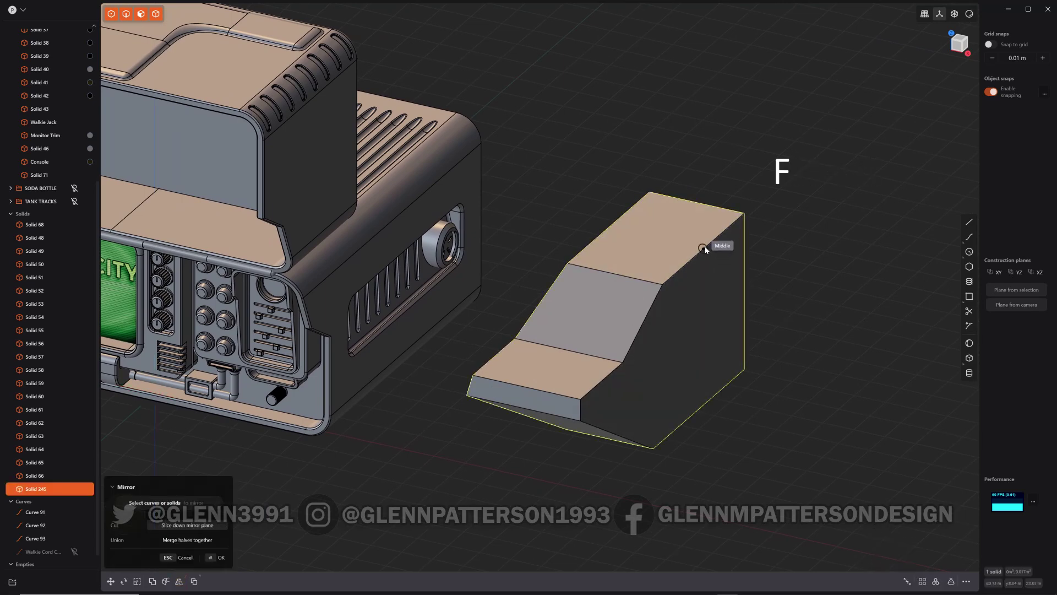
{"action": "left_click", "coordinate": [704, 249]}
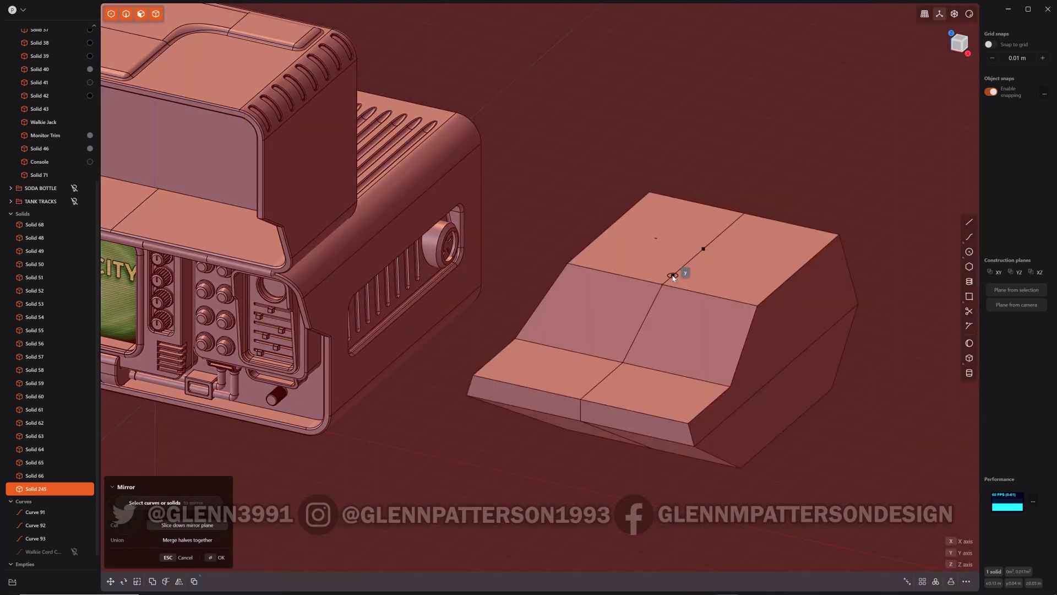
{"action": "left_click", "coordinate": [673, 276]}
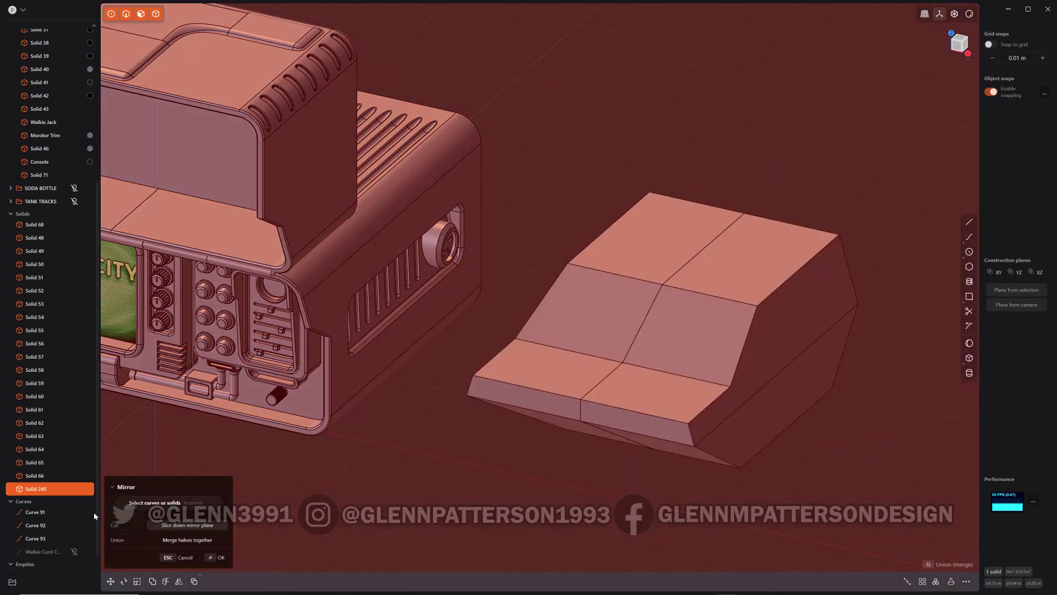
{"action": "left_click", "coordinate": [182, 540]}
{"action": "left_click", "coordinate": [221, 557]}
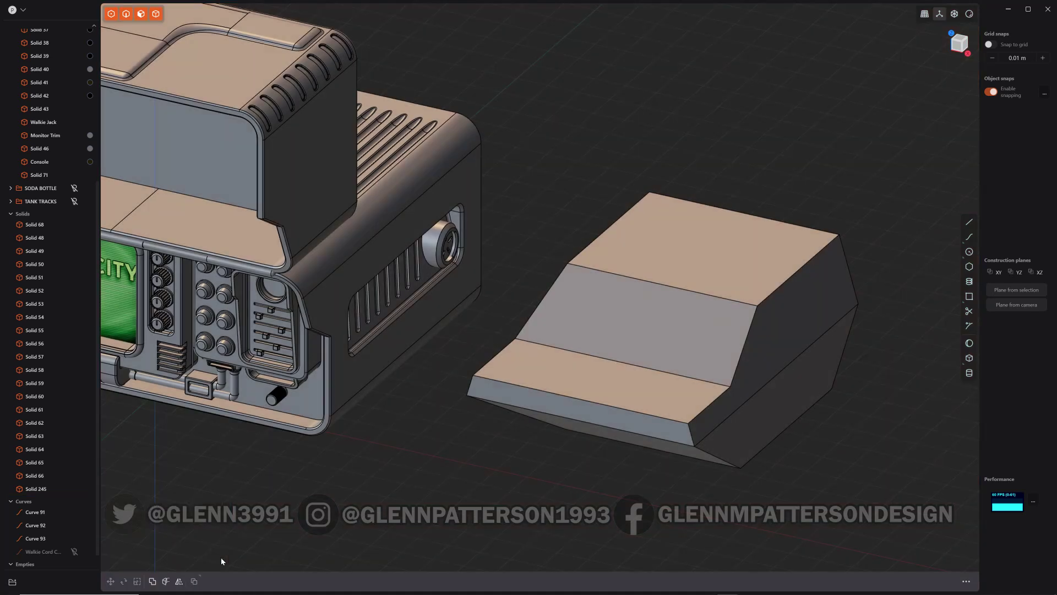
{"action": "middle_click_drag", "start_coordinate": [540, 441], "coordinate": [446, 471]}
- Select the block's four end faces, orbiting around to reach each one
{"action": "left_click", "coordinate": [788, 291]}
{"action": "key", "text": "o"}
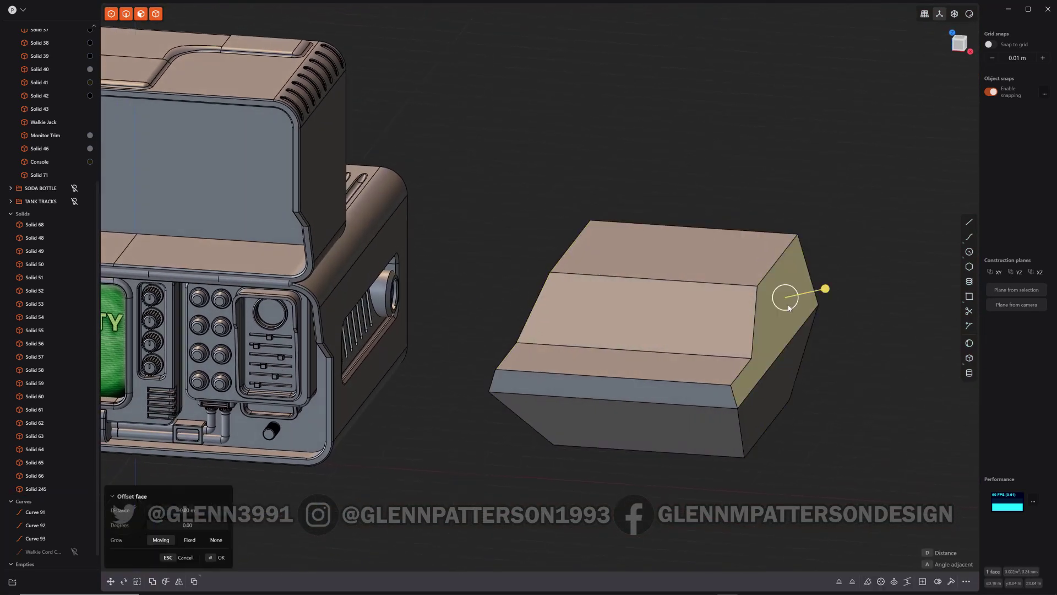
{"action": "left_click", "coordinate": [802, 404], "text": "shift"}
{"action": "middle_click_drag", "start_coordinate": [802, 405], "coordinate": [474, 418]}
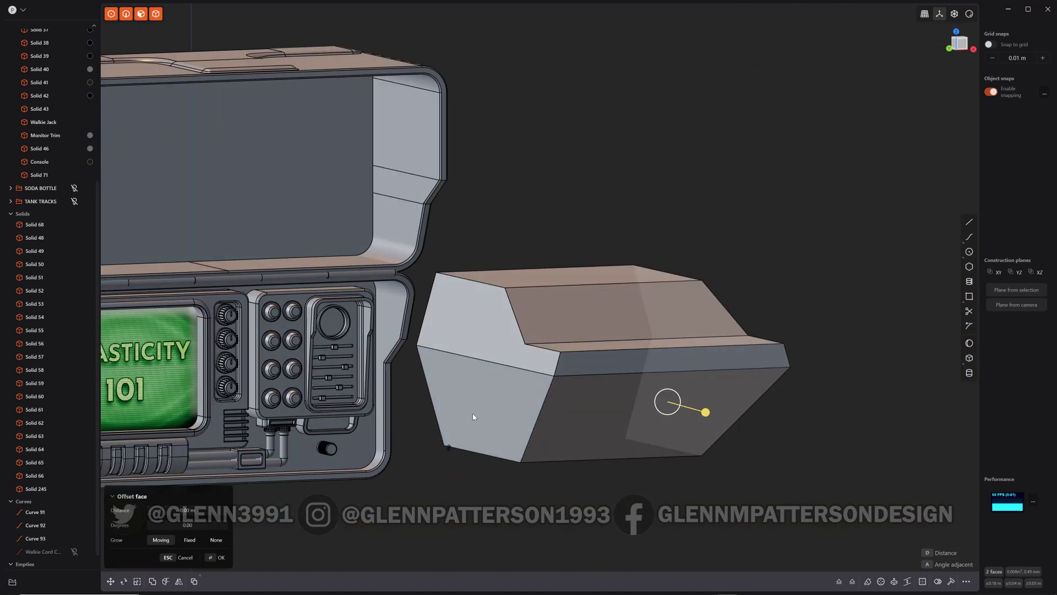
{"action": "left_click", "coordinate": [469, 330], "text": "shift"}
{"action": "middle_click_drag", "start_coordinate": [468, 330], "coordinate": [649, 355]}
- Scale the selected end faces along X to about 0.8, tapering the hull
{"action": "key", "text": "s"}
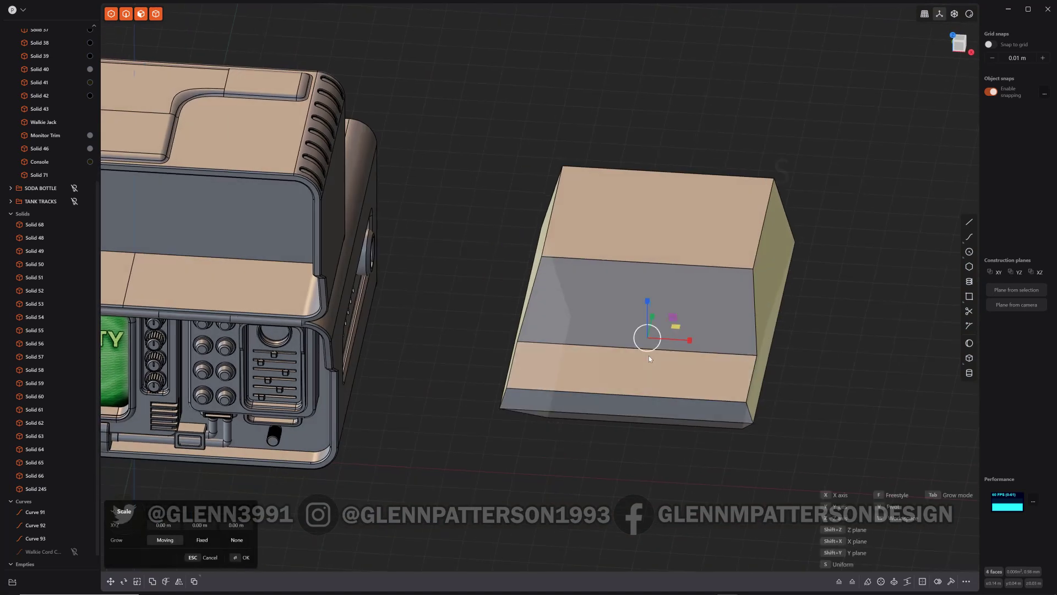
{"action": "left_click_drag", "start_coordinate": [691, 343], "coordinate": [678, 345]}
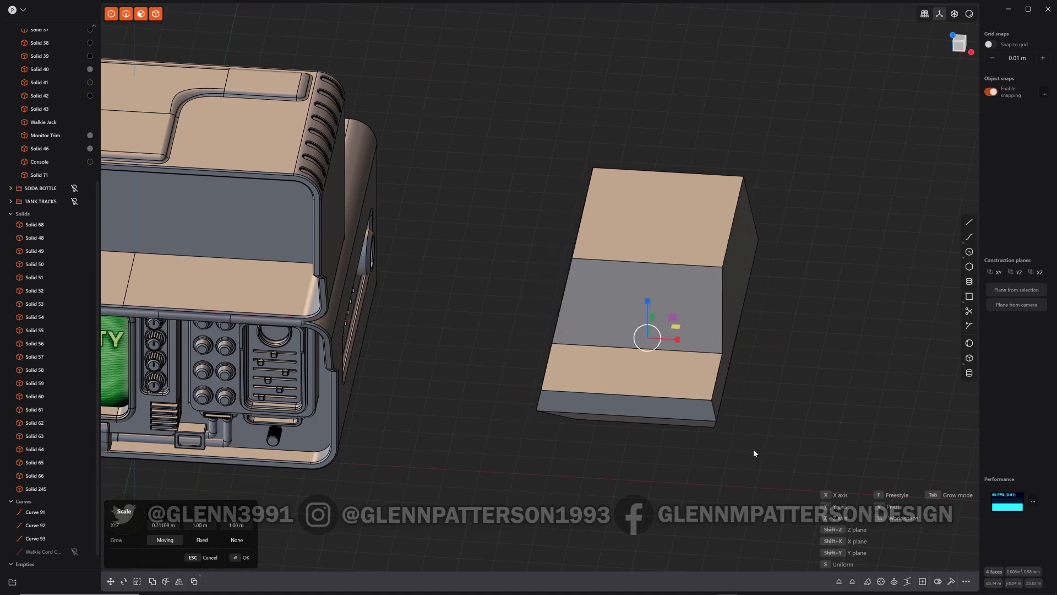
{"action": "middle_click_drag", "start_coordinate": [753, 448], "coordinate": [737, 433]}
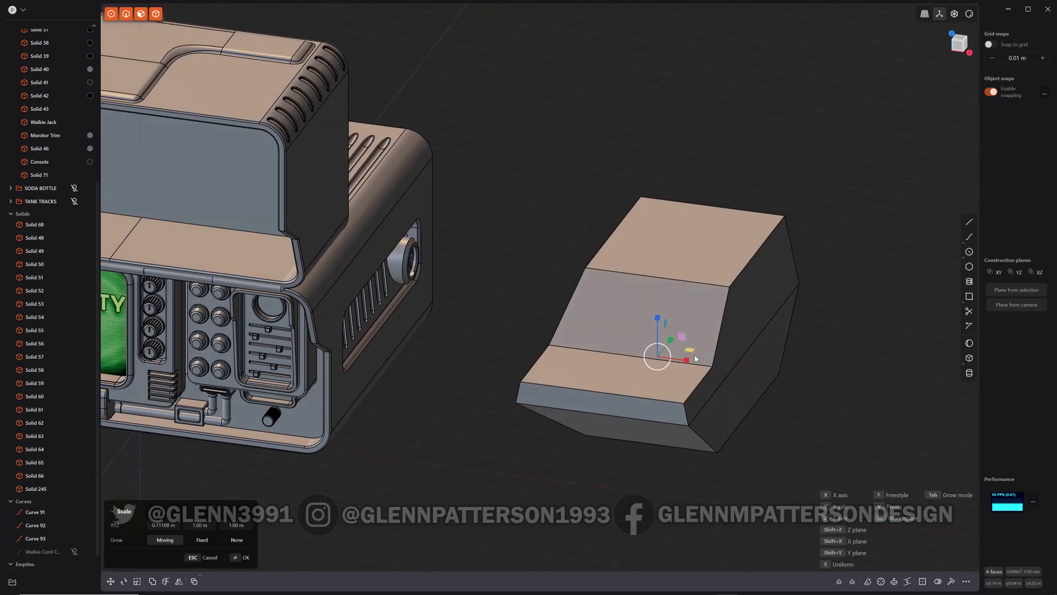
{"action": "left_click_drag", "start_coordinate": [686, 360], "coordinate": [770, 443]}
{"action": "key", "text": "q"}
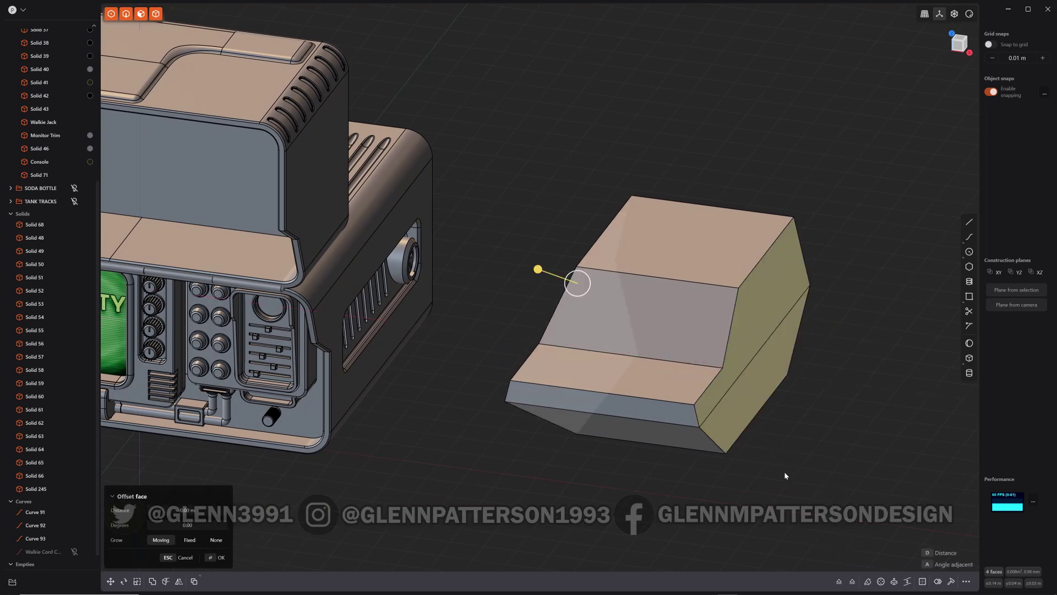
{"action": "middle_click_drag", "start_coordinate": [784, 473], "coordinate": [733, 286]}
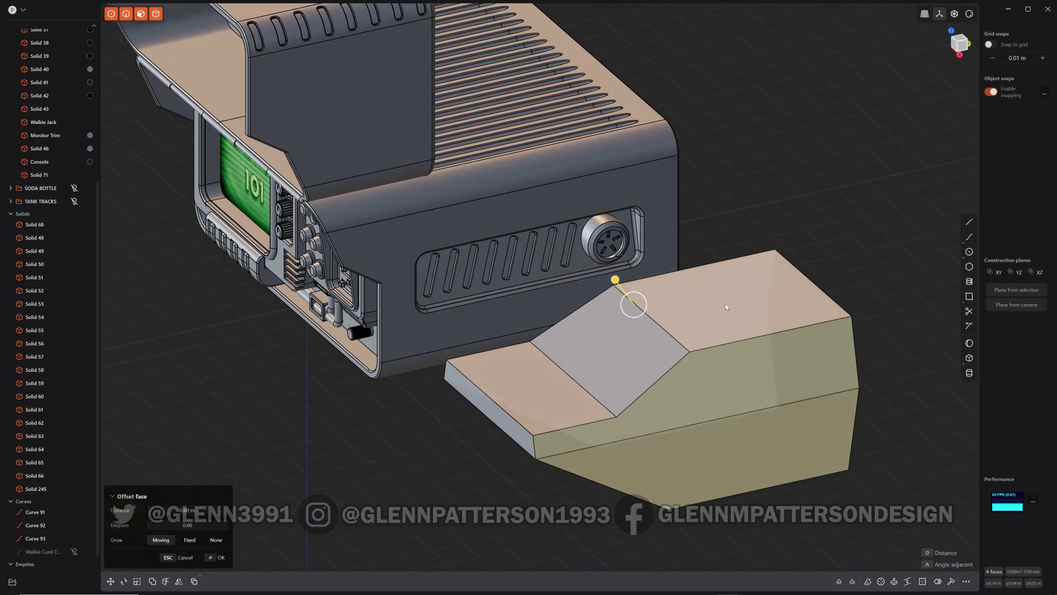
{"action": "middle_click_drag", "start_coordinate": [570, 374], "coordinate": [563, 381]}
- Draft the front step's top face to about -30.5 degrees, sloping it toward the nose
{"action": "left_click", "coordinate": [564, 380]}
{"action": "key", "text": "shift+s"}
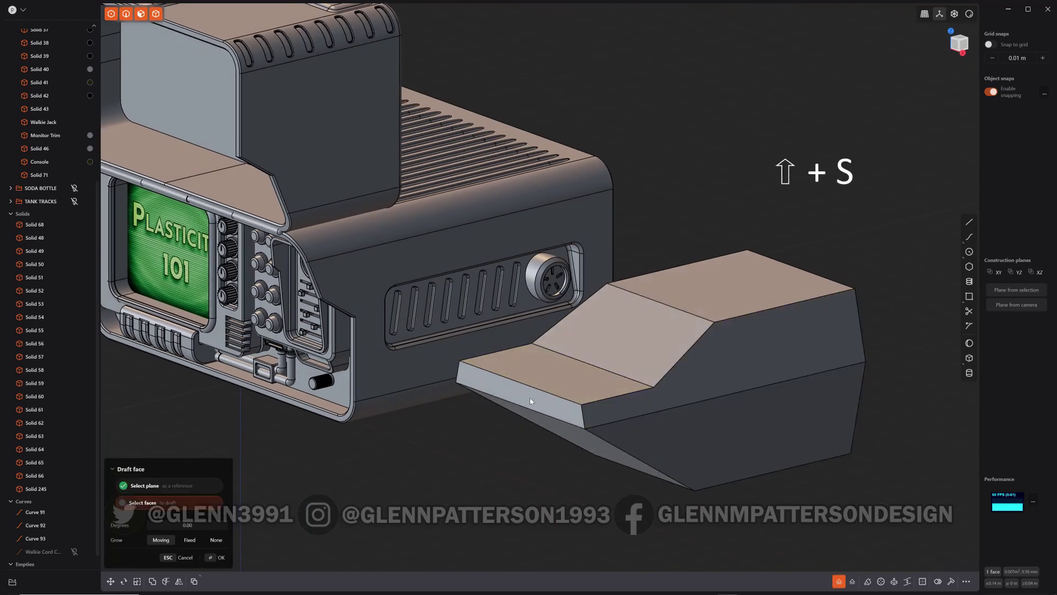
{"action": "left_click", "coordinate": [564, 384]}
{"action": "left_click", "coordinate": [576, 362]}
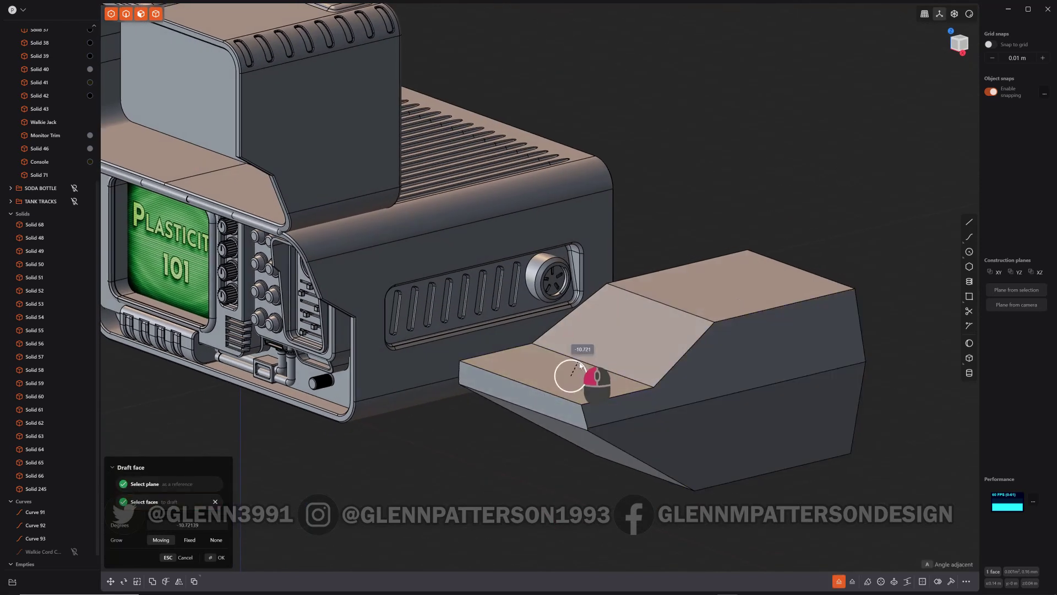
{"action": "left_click_drag", "start_coordinate": [580, 364], "coordinate": [576, 371]}
{"action": "middle_click_drag", "start_coordinate": [477, 494], "coordinate": [499, 494]}
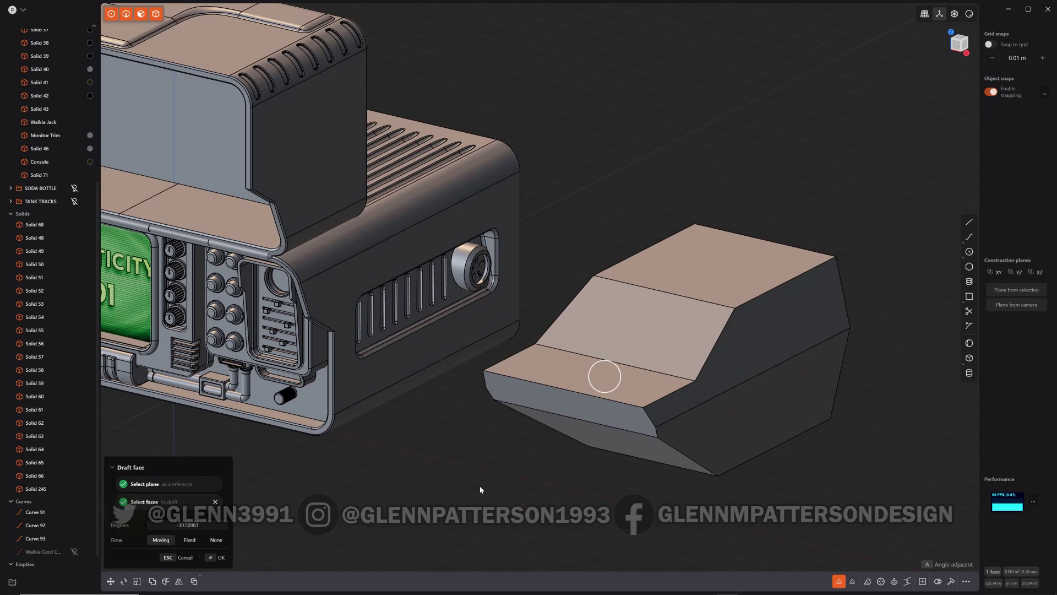
{"action": "key", "text": "o"}
{"action": "key", "text": "Escape"}
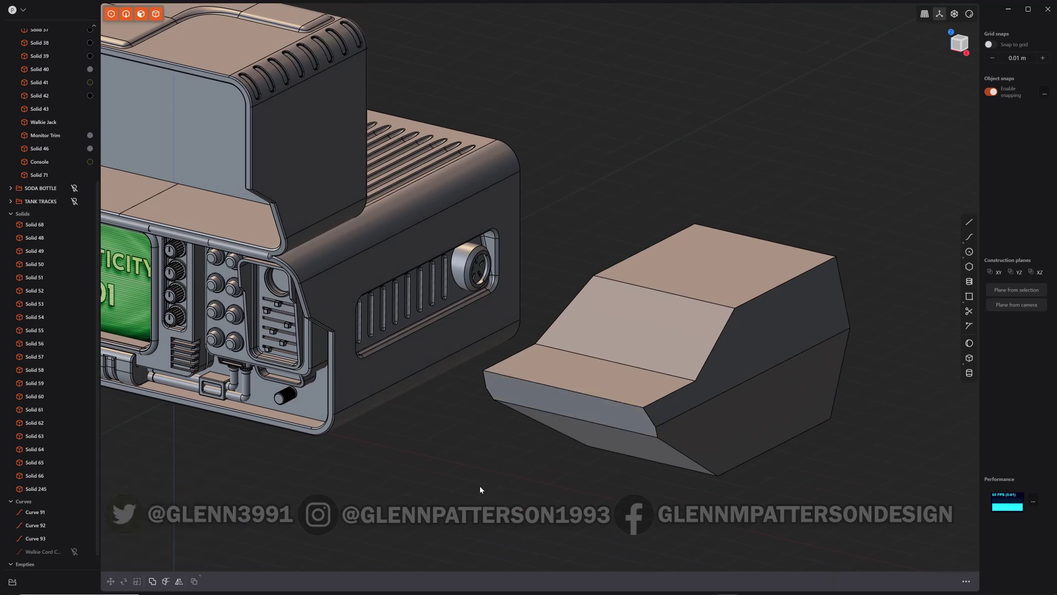